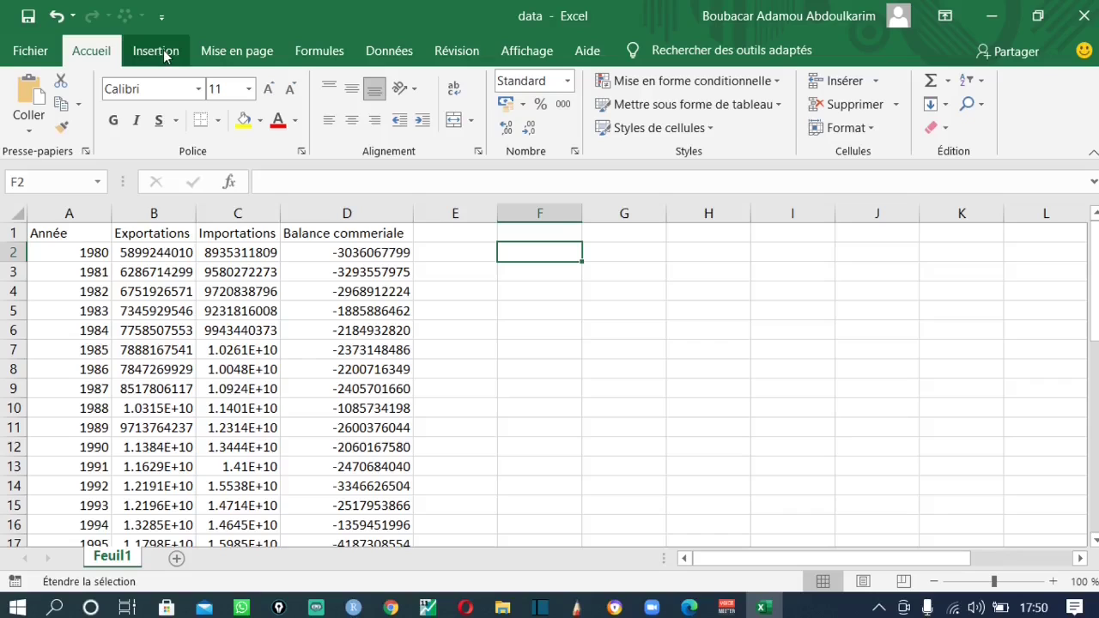
pyautogui.click(64, 233)
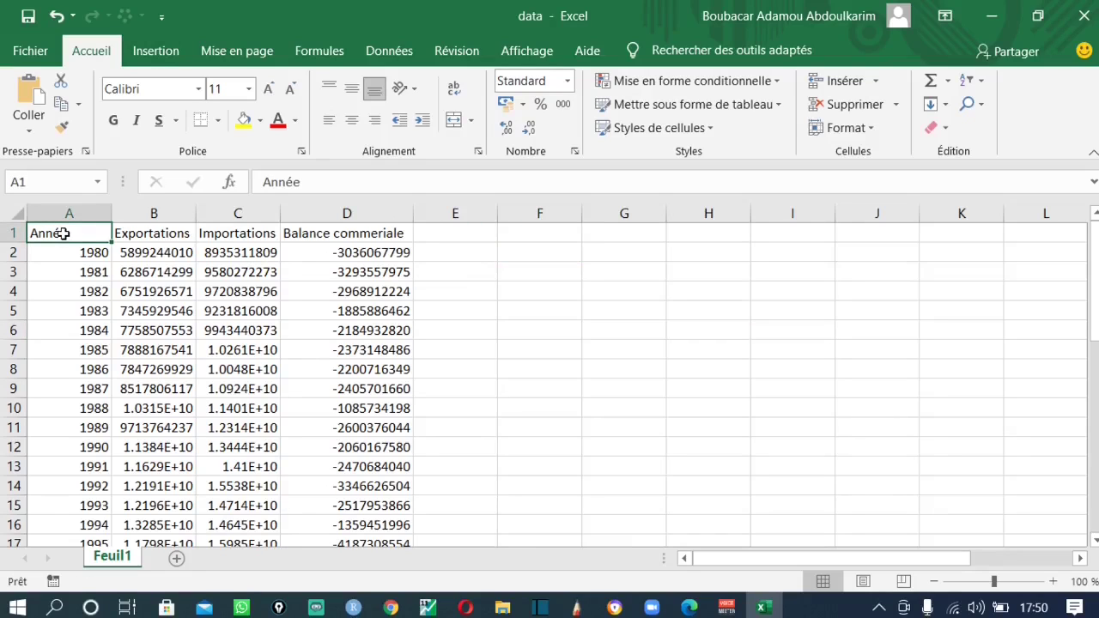
pyautogui.hotkey('shift', 'Right')
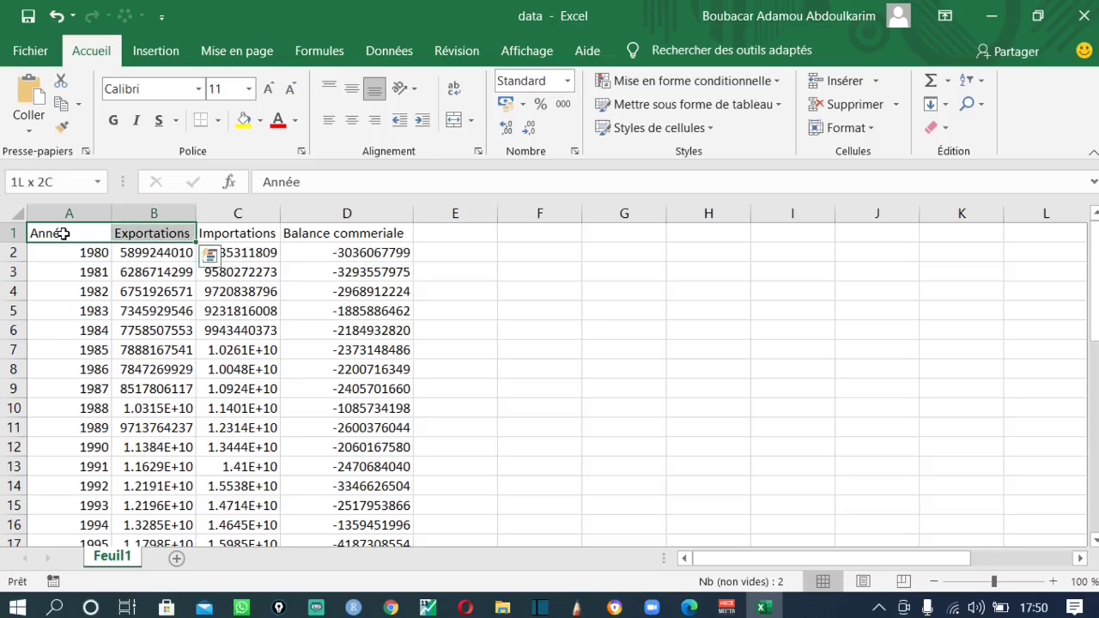
pyautogui.hotkey('shift', 'Down')
pyautogui.hotkey('shift', 'Down')
pyautogui.hotkey('shift', 'Down')
pyautogui.hotkey('shift', 'Down')
pyautogui.hotkey('shift', 'Down')
pyautogui.hotkey('shift', 'Down')
pyautogui.hotkey('shift', 'Down')
pyautogui.hotkey('shift', 'Down')
pyautogui.hotkey('shift', 'Down')
pyautogui.hotkey('shift', 'Down')
pyautogui.hotkey('shift', 'Down')
pyautogui.hotkey('shift', 'Down')
pyautogui.hotkey('shift', 'Down')
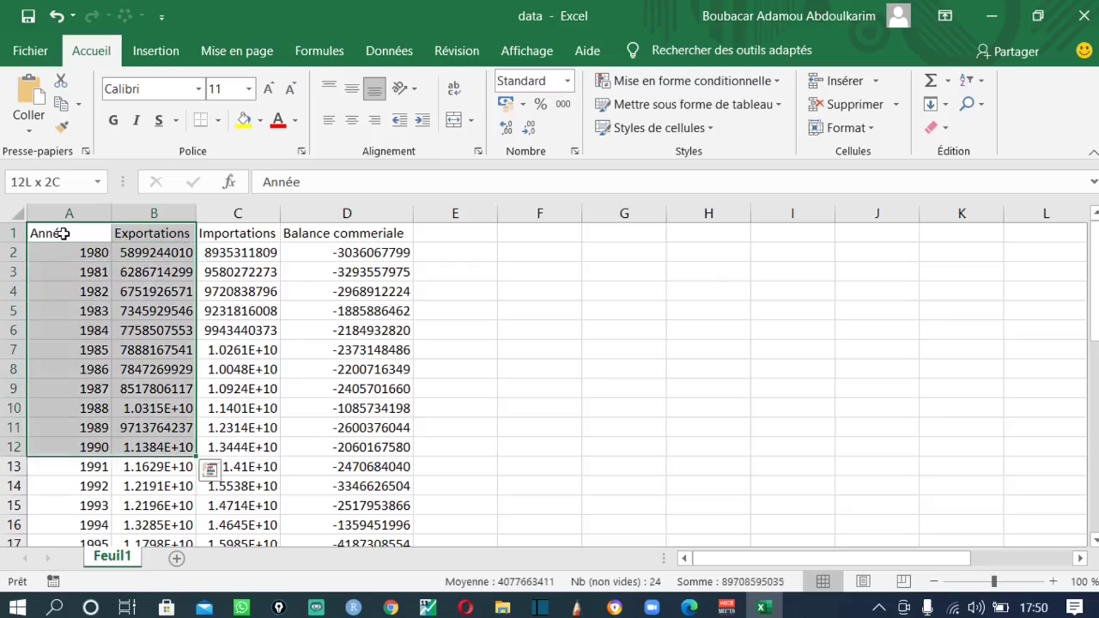
# Step: Select the Année and Exportations data with their headers, A1:B41
pyautogui.click(63, 233)
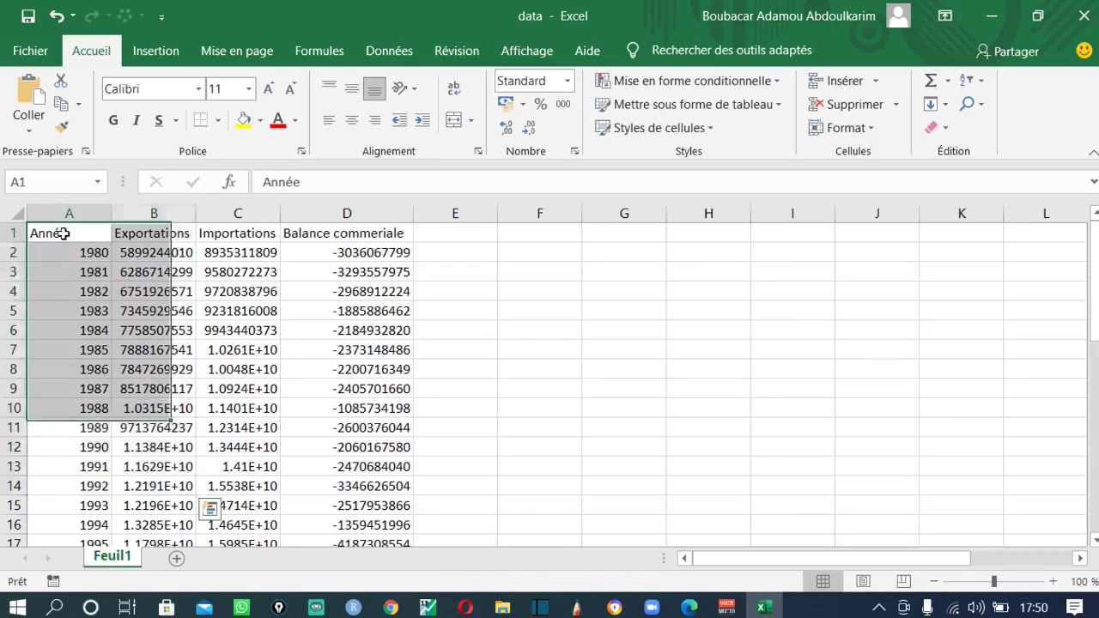
pyautogui.hotkey('shift', 'Right')
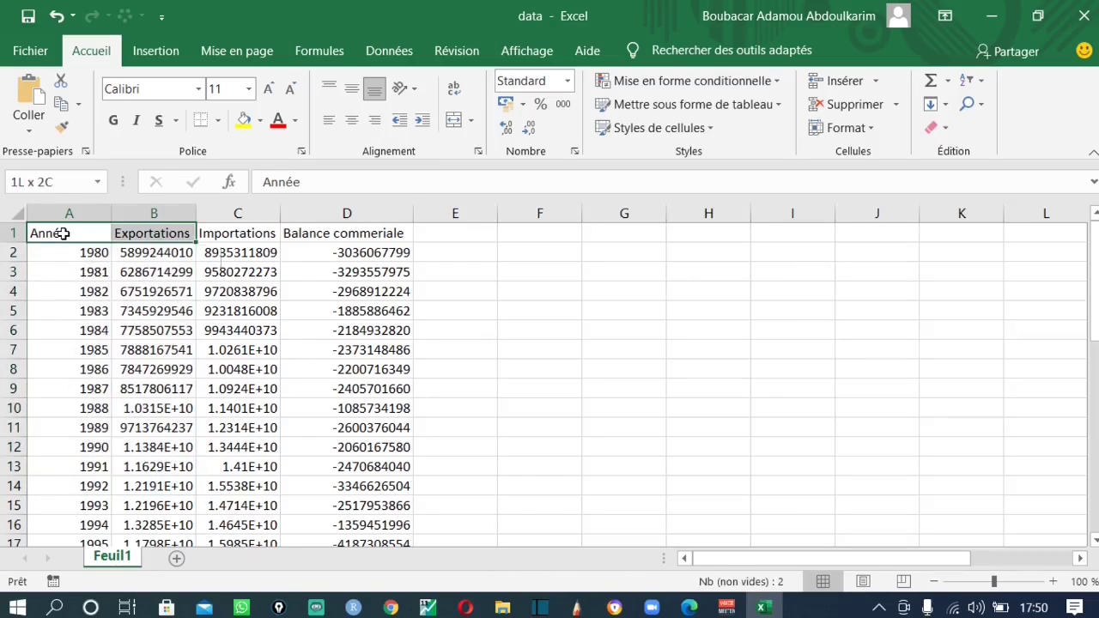
pyautogui.hotkey('shift', 'Down')
pyautogui.hotkey('shift', 'Down')
pyautogui.hotkey('shift', 'Down')
pyautogui.hotkey('shift', 'Down')
pyautogui.hotkey('shift', 'Down')
pyautogui.hotkey('shift', 'Down')
pyautogui.hotkey('shift', 'Down')
pyautogui.hotkey('shift', 'Down')
pyautogui.hotkey('shift', 'Down')
pyautogui.hotkey('shift', 'Down')
pyautogui.hotkey('shift', 'Down')
pyautogui.hotkey('shift', 'Down')
pyautogui.hotkey('shift', 'Down')
pyautogui.hotkey('shift', 'Down')
pyautogui.hotkey('shift', 'Down')
pyautogui.hotkey('shift', 'Down')
pyautogui.hotkey('shift', 'Down')
pyautogui.hotkey('shift', 'Down')
pyautogui.hotkey('shift', 'Down')
pyautogui.hotkey('shift', 'Down')
pyautogui.hotkey('shift', 'Down')
pyautogui.hotkey('shift', 'Down')
pyautogui.hotkey('shift', 'Down')
pyautogui.hotkey('shift', 'Down')
pyautogui.hotkey('shift', 'Down')
pyautogui.hotkey('shift', 'Down')
pyautogui.hotkey('shift', 'Down')
pyautogui.hotkey('shift', 'Down')
pyautogui.hotkey('shift', 'Down')
pyautogui.hotkey('shift', 'Down')
pyautogui.hotkey('shift', 'Down')
pyautogui.hotkey('shift', 'Down')
pyautogui.hotkey('shift', 'Down')
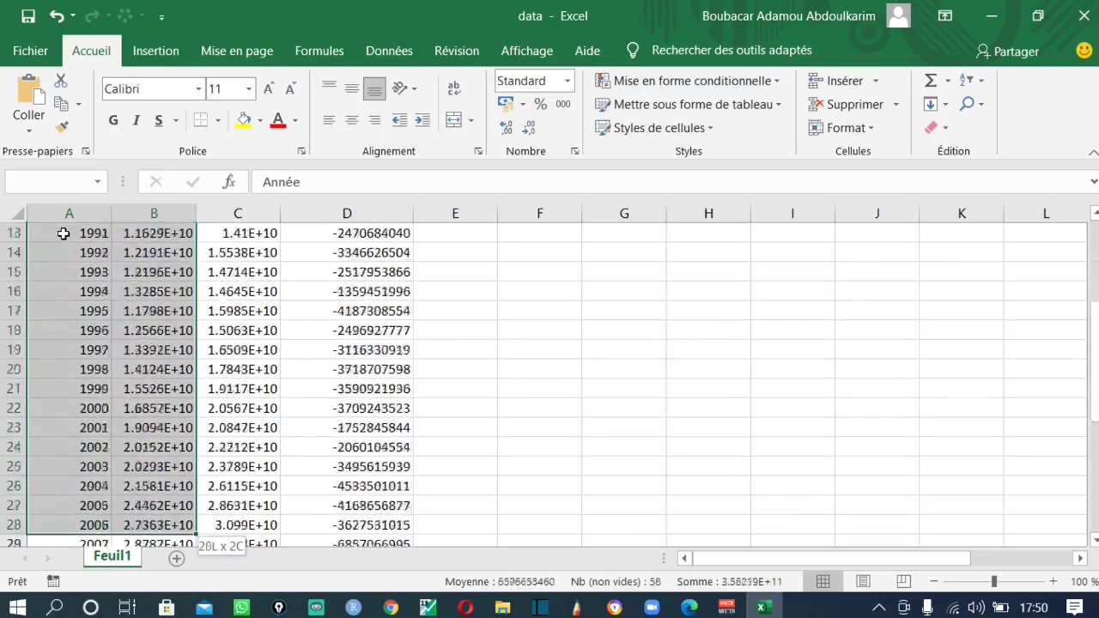
pyautogui.hotkey('shift', 'Down')
pyautogui.hotkey('shift', 'Down')
pyautogui.hotkey('shift', 'Down')
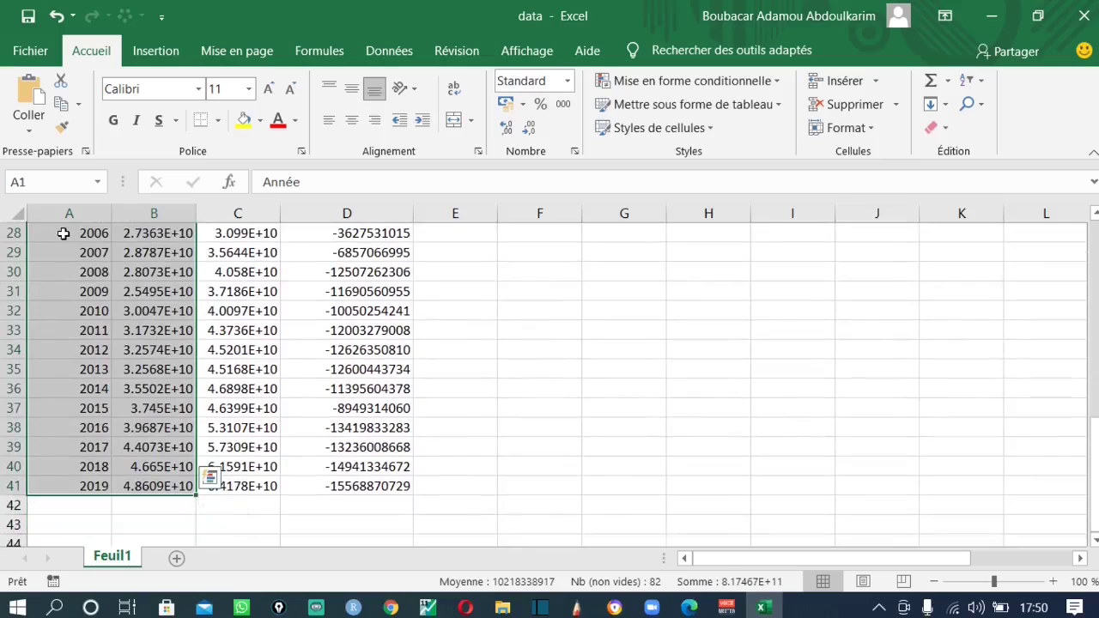
# Step: Insert the recommended line chart (Courbe) for the selected Année and Exportations data
pyautogui.click(157, 54)
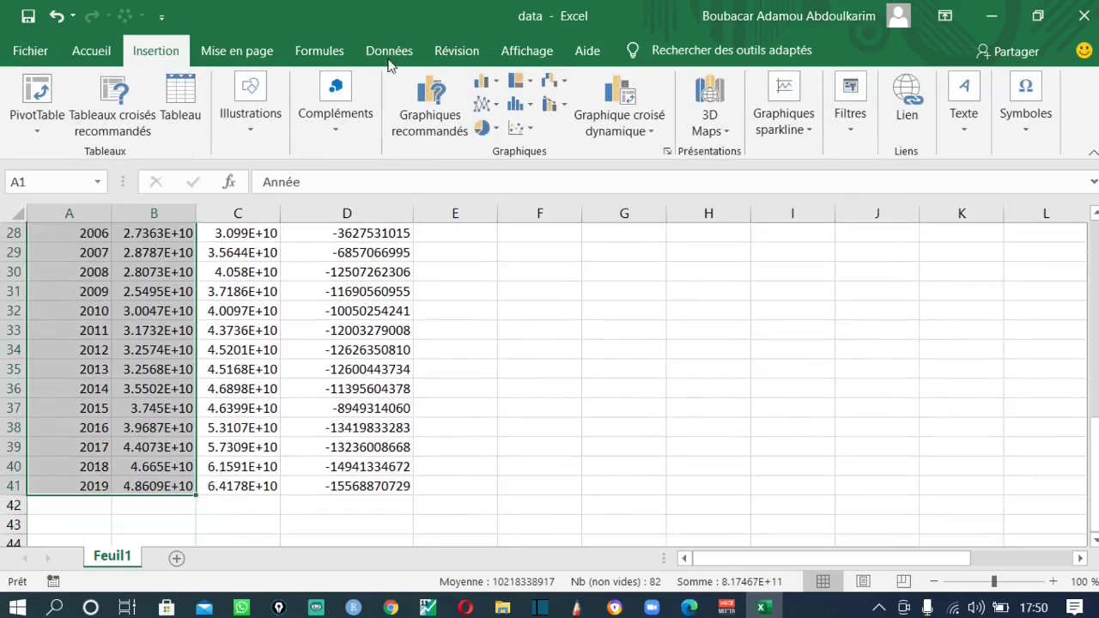
pyautogui.click(490, 83)
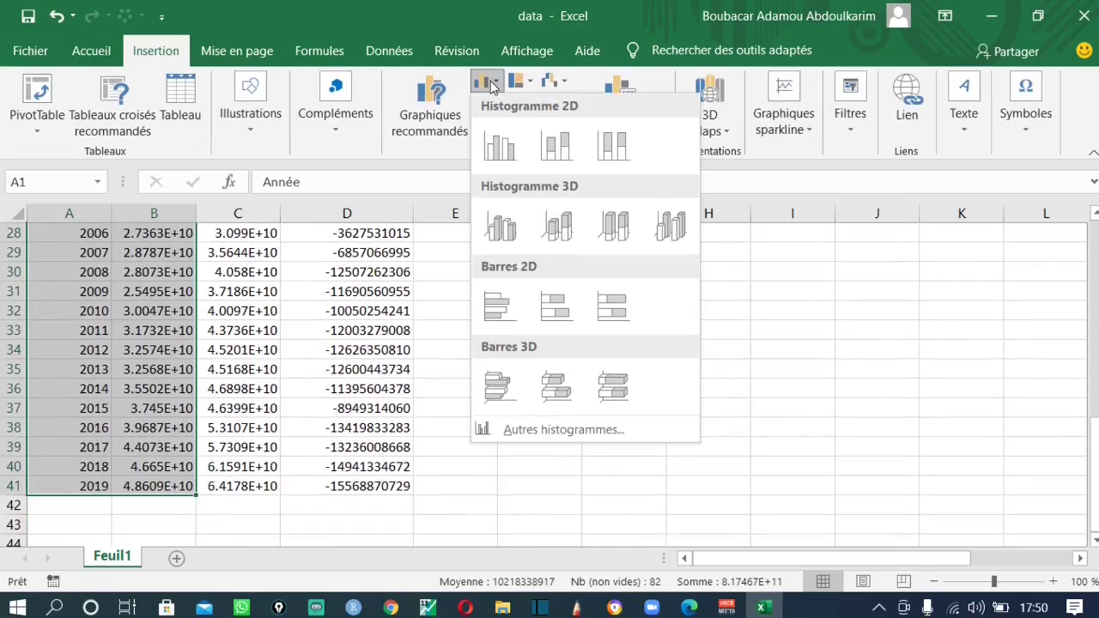
pyautogui.click(446, 105)
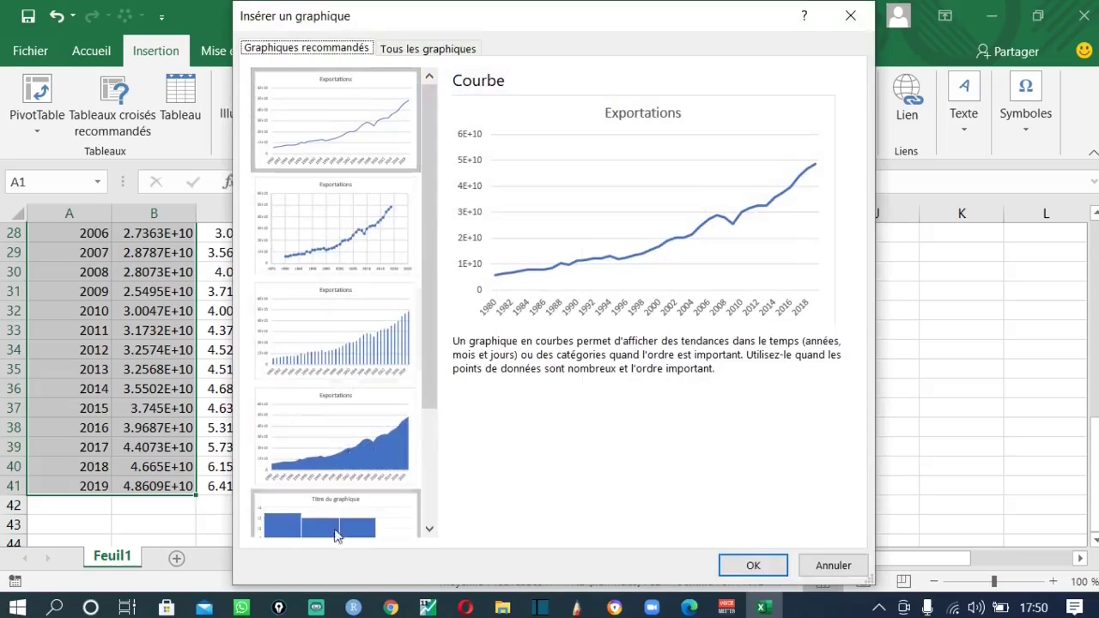
pyautogui.click(349, 134)
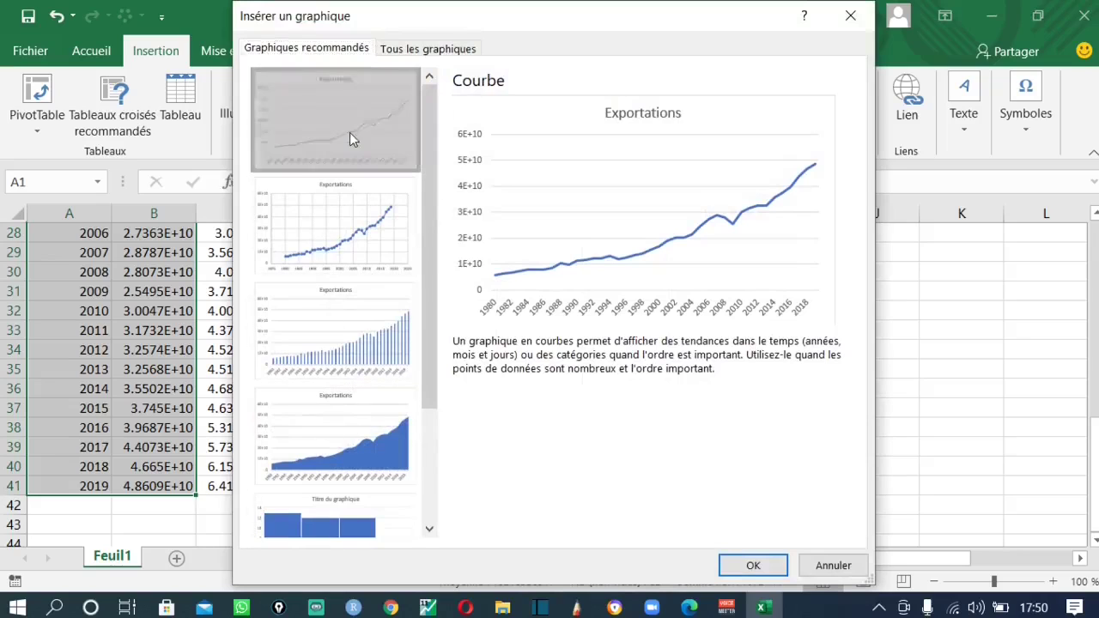
pyautogui.doubleClick(349, 133)
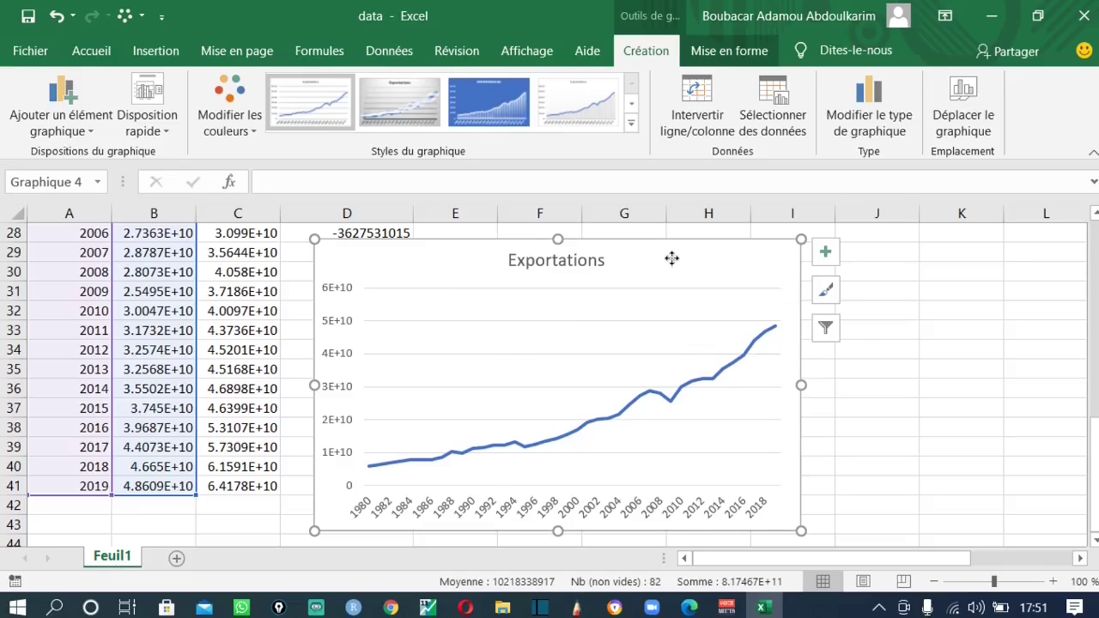
# Step: Move the Exportations chart clear of the data columns and apply the Coloré palette that starts with orange, yellow and green
pyautogui.moveTo(669, 258); pyautogui.dragTo(797, 238)
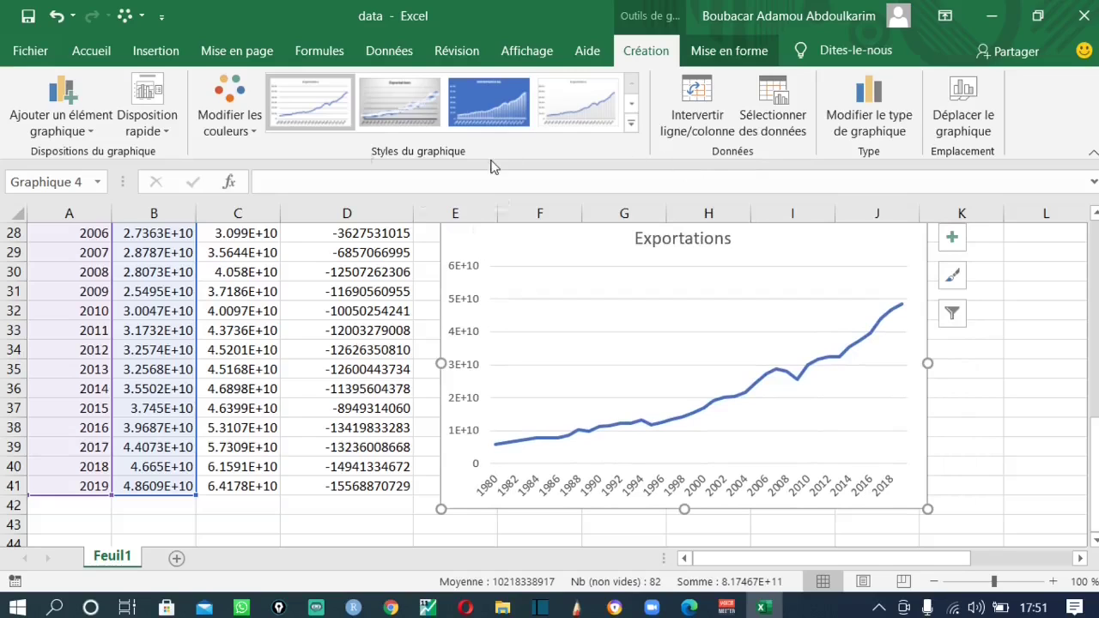
pyautogui.click(230, 126)
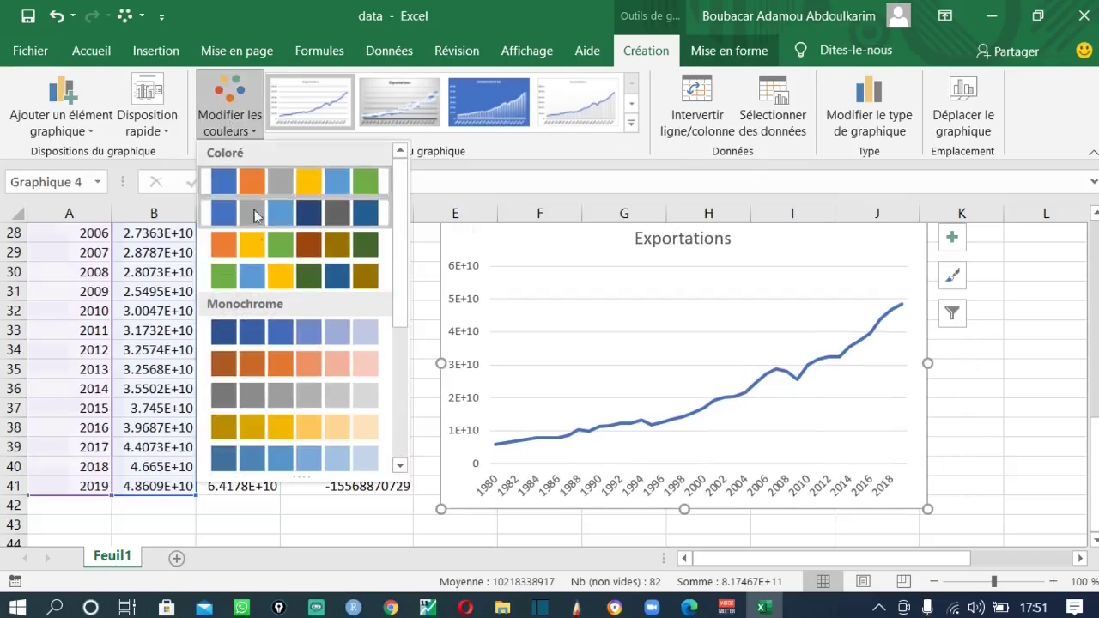
pyautogui.click(270, 255)
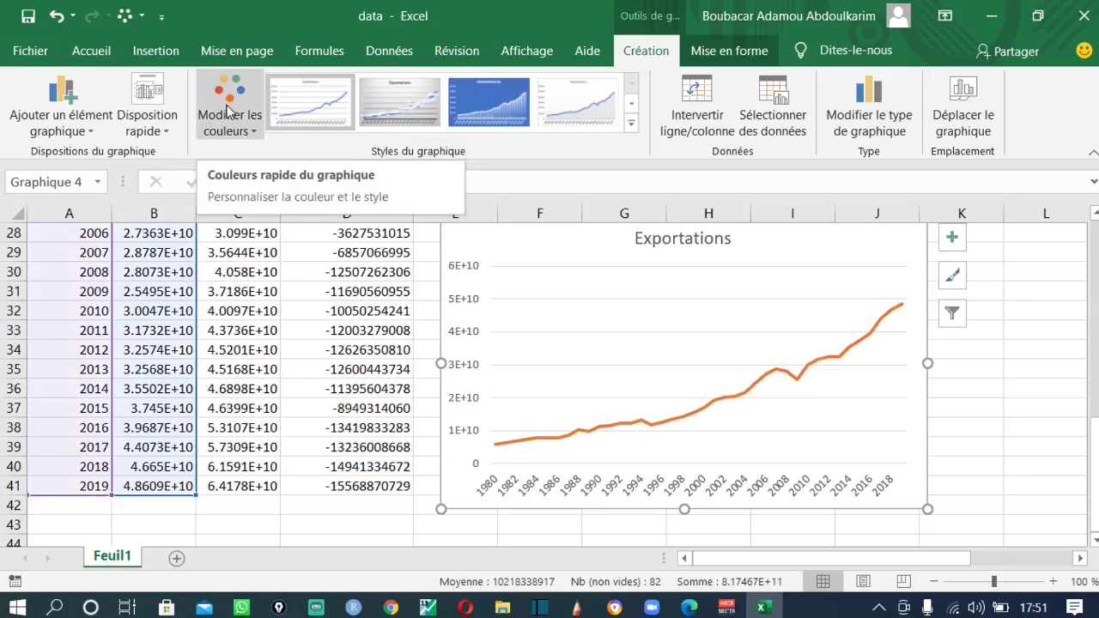
# Step: Browse the available chart styles and delete the Exportations line chart
pyautogui.click(952, 275)
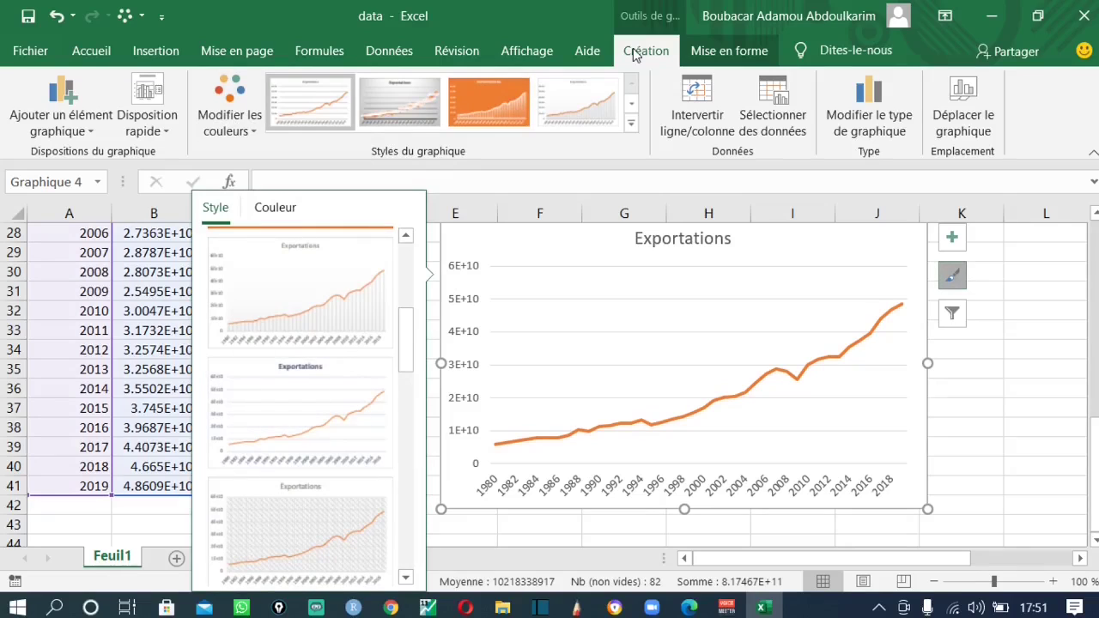
pyautogui.click(631, 123)
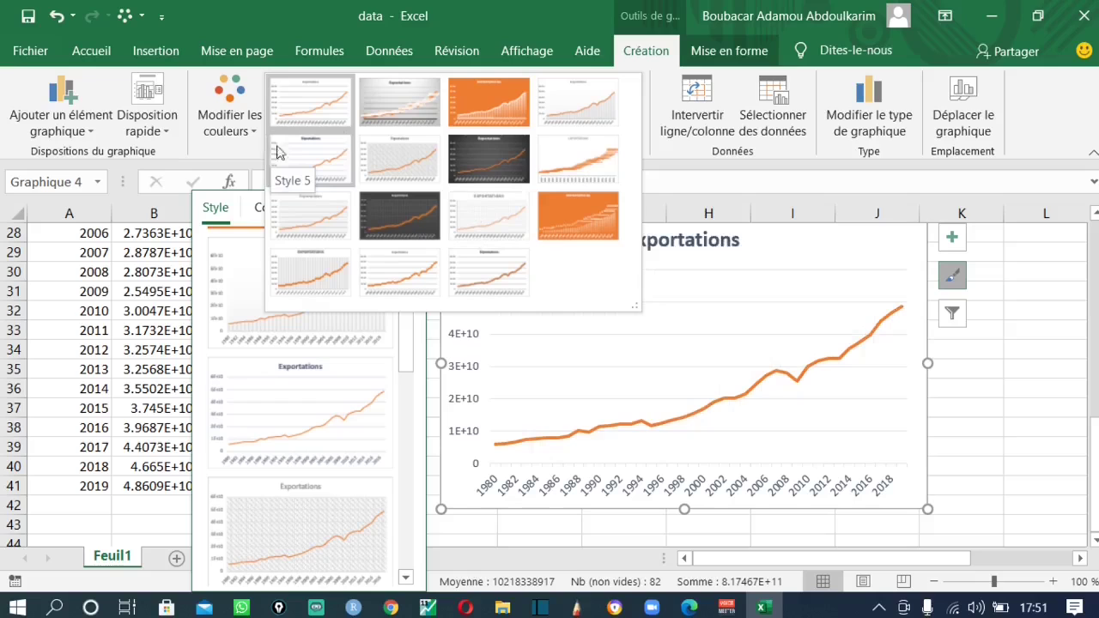
pyautogui.click(1017, 349)
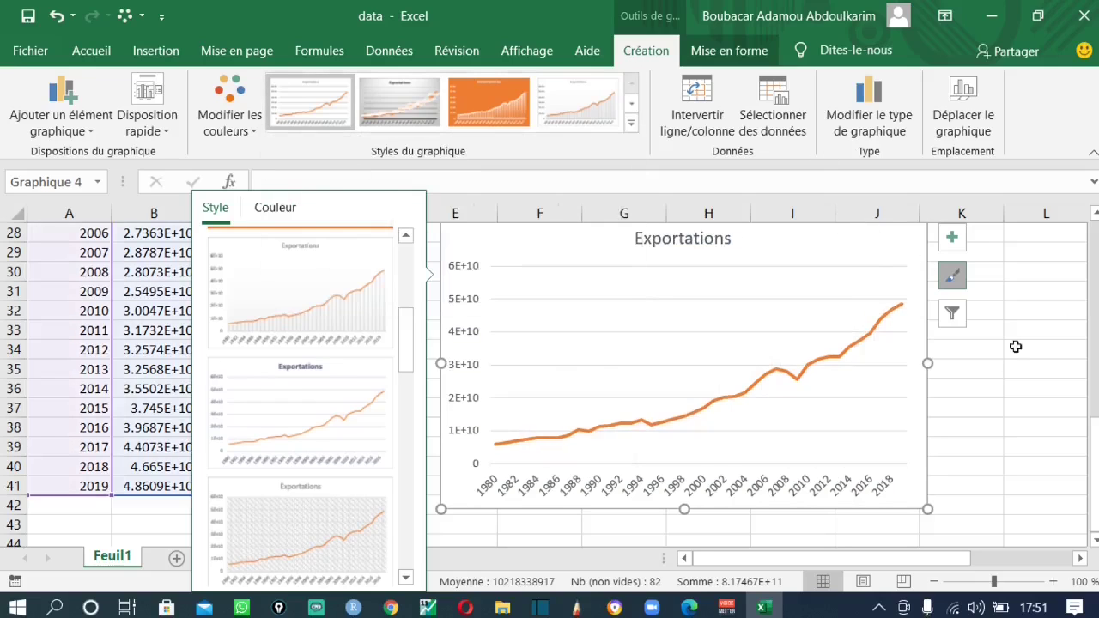
pyautogui.press('Delete')
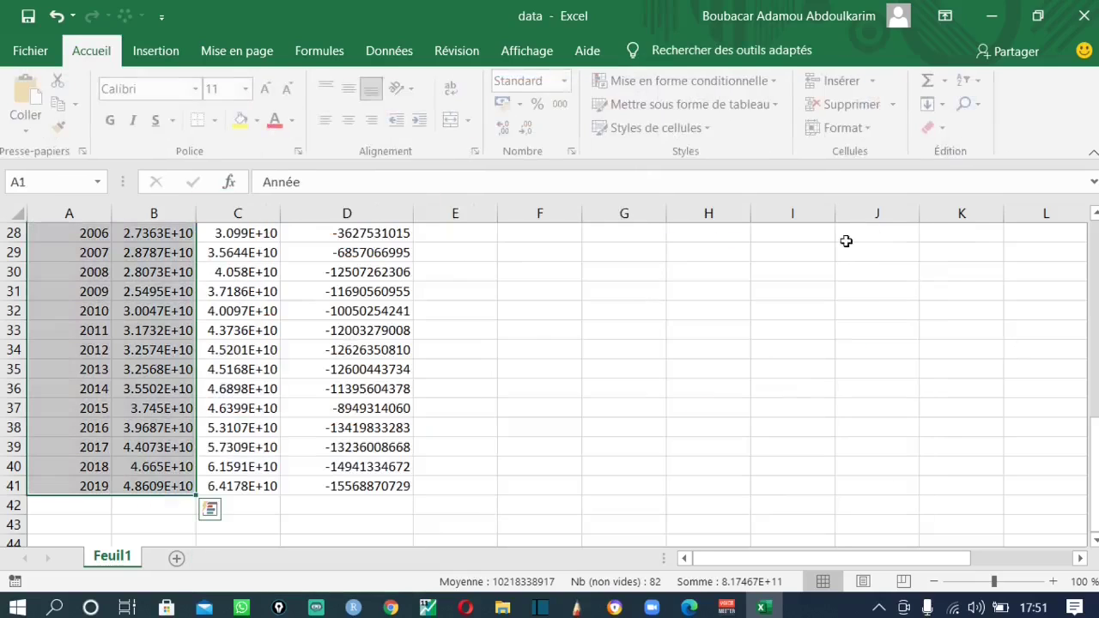
# Step: Extend the selection to all four columns, A1:D41, and insert the recommended line chart (Courbe) for exports, imports and trade balance
pyautogui.scroll(9, 658, 270)
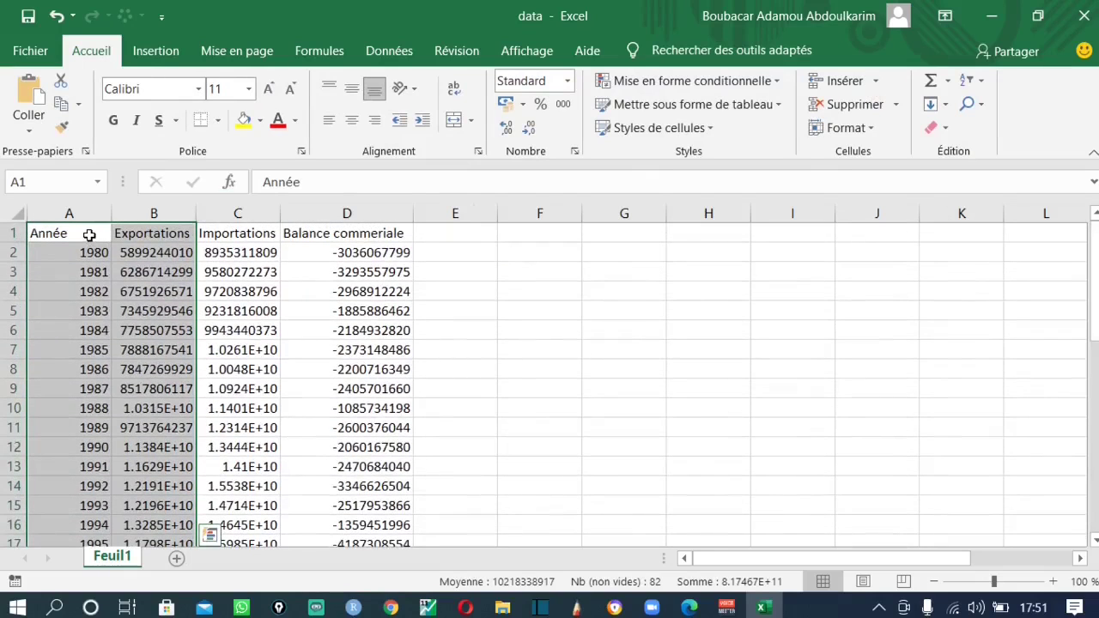
pyautogui.hotkey('ctrl', 'shift', 'Right')
pyautogui.moveTo(1093, 463); pyautogui.dragTo(1093, 240)
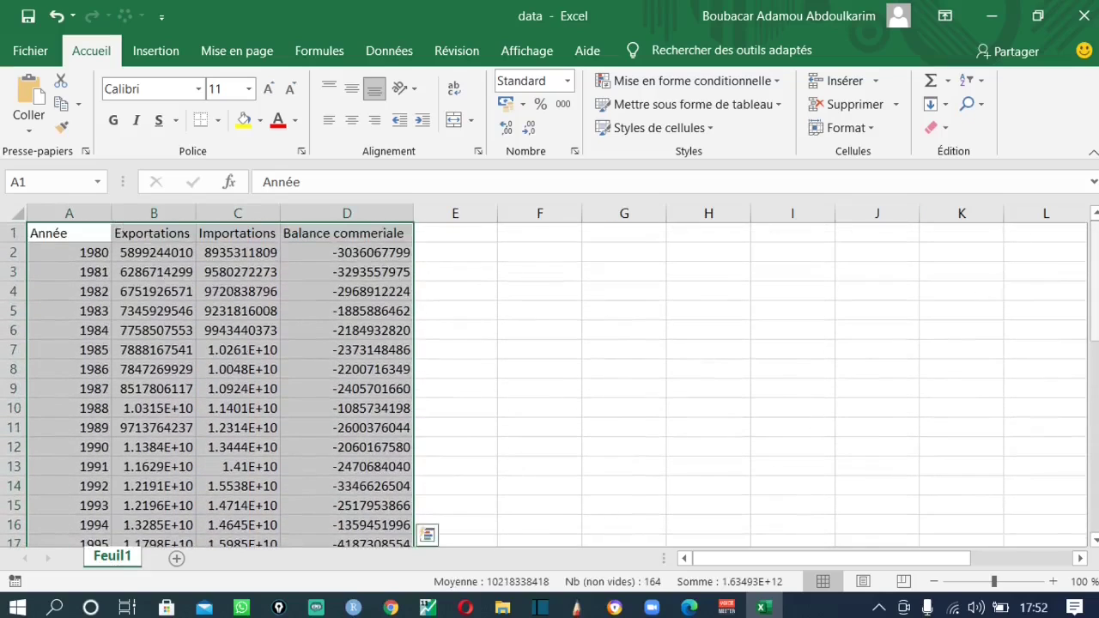
pyautogui.click(176, 52)
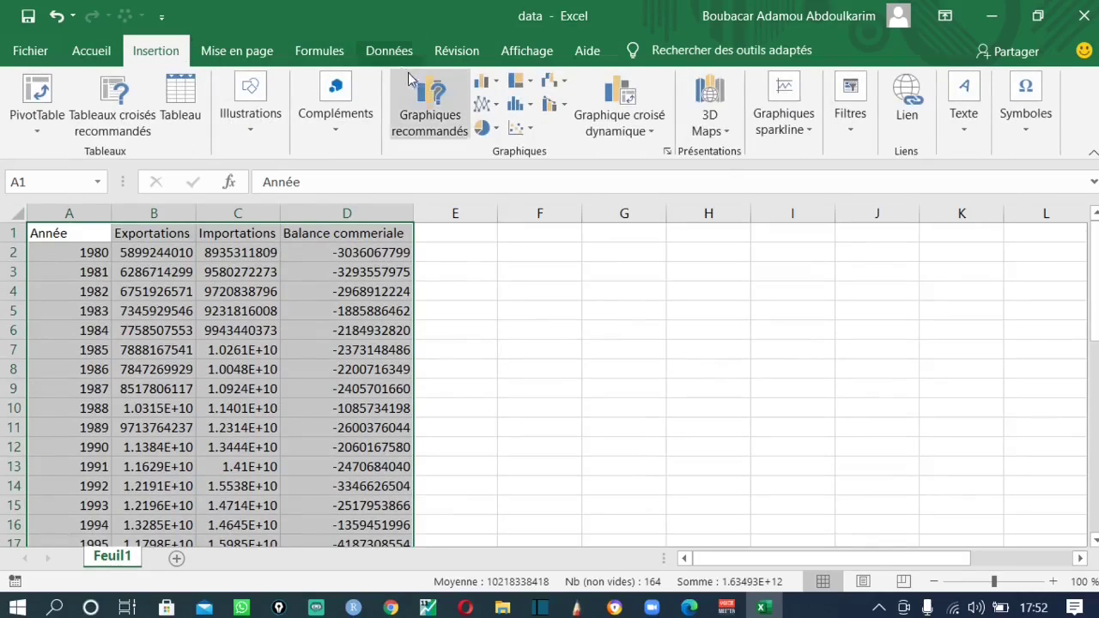
pyautogui.click(418, 92)
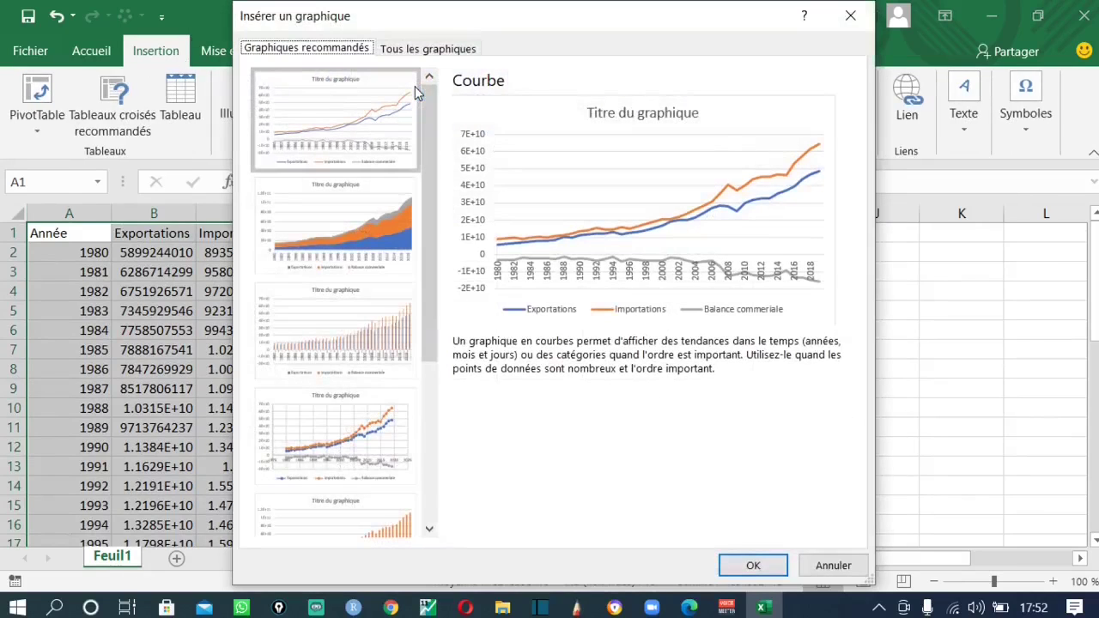
pyautogui.click(354, 117)
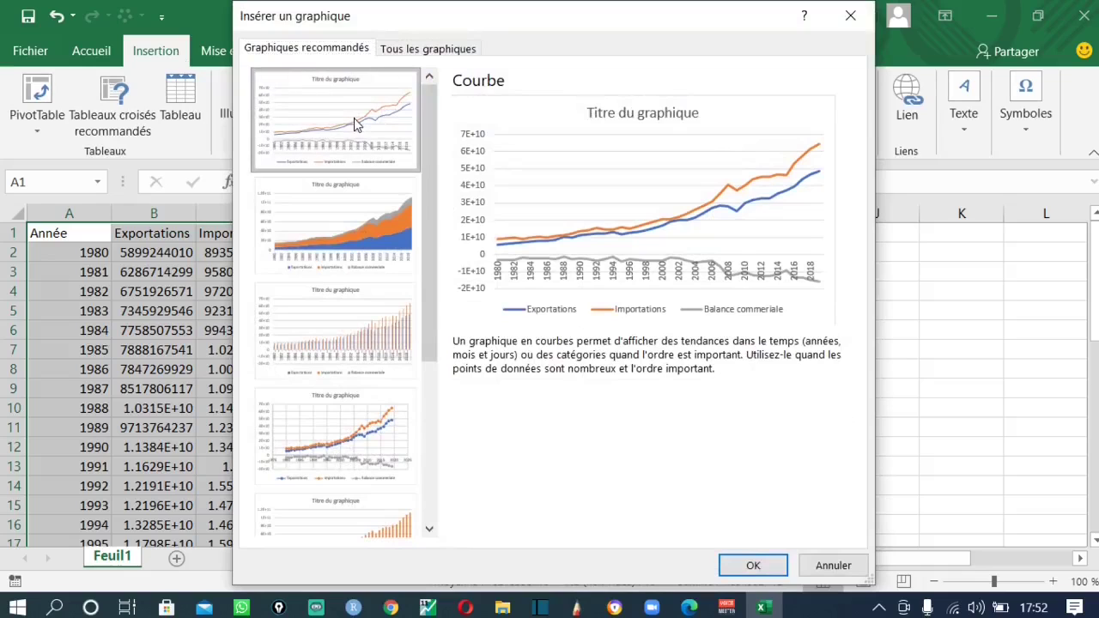
pyautogui.moveTo(429, 170); pyautogui.dragTo(441, 102)
pyautogui.click(753, 565)
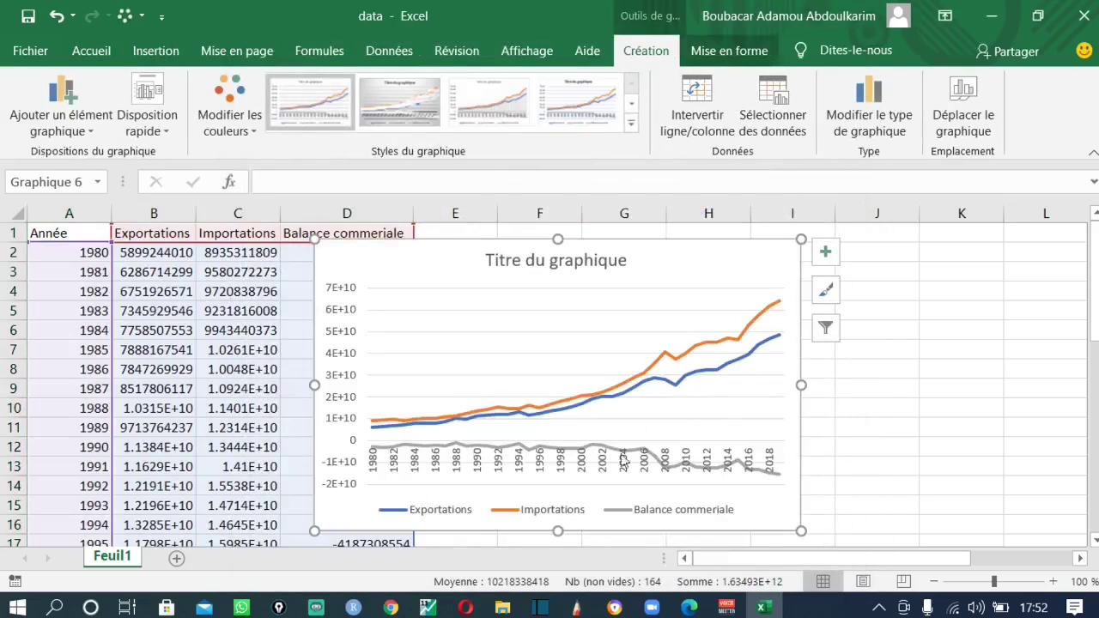
# Step: Apply the Coloré palette starting with orange, yellow and green to the three-series chart and move it beside the data table
pyautogui.click(228, 121)
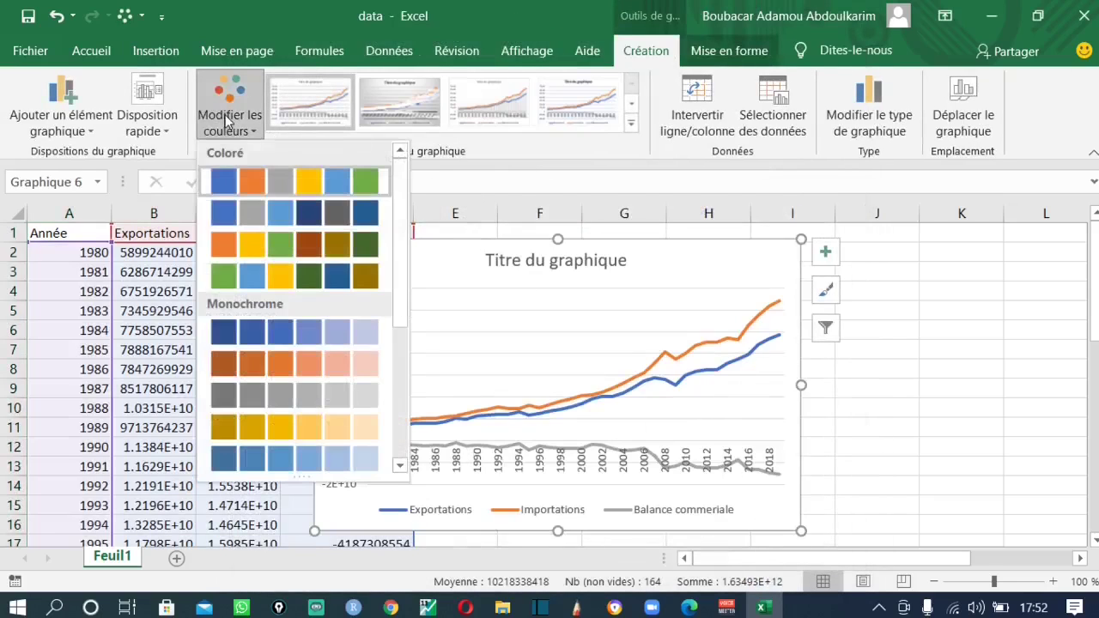
pyautogui.click(227, 121)
pyautogui.click(229, 120)
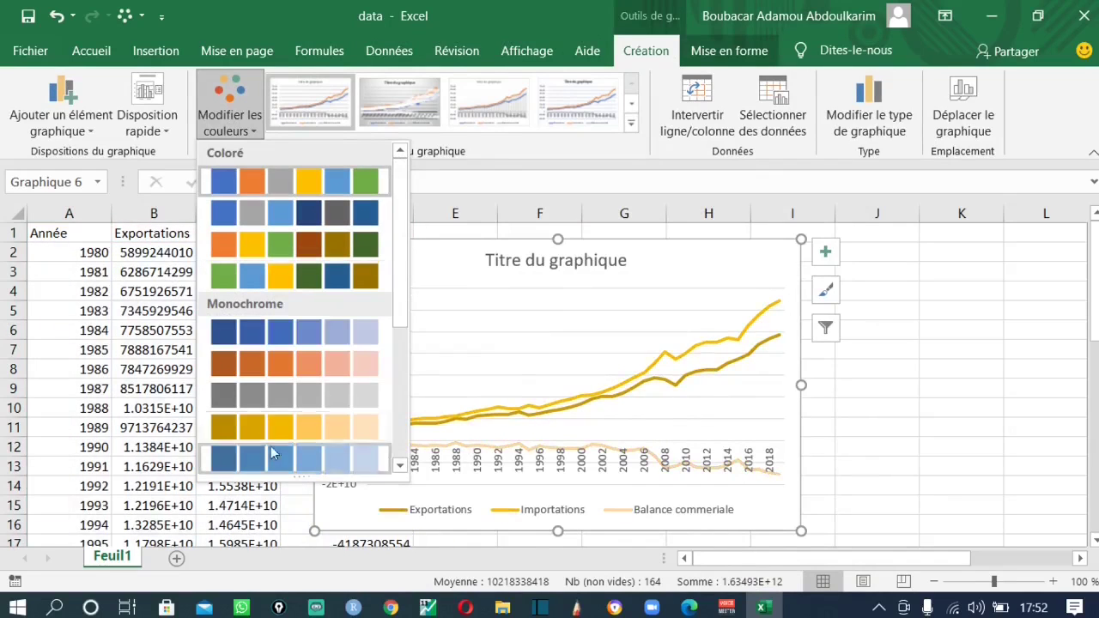
pyautogui.click(308, 237)
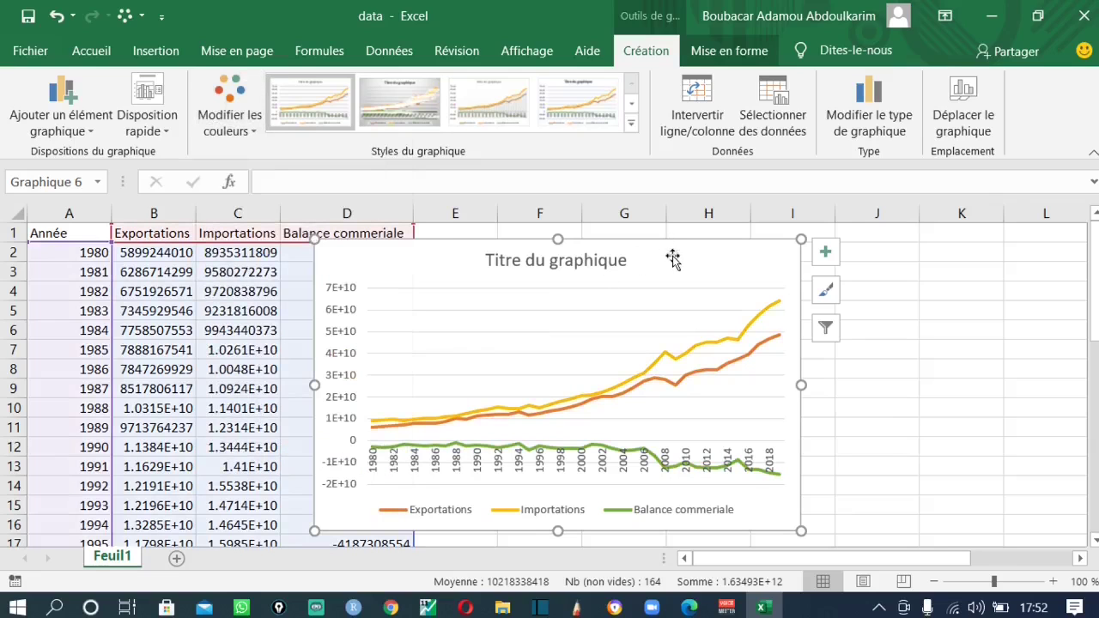
pyautogui.moveTo(672, 259); pyautogui.dragTo(822, 248)
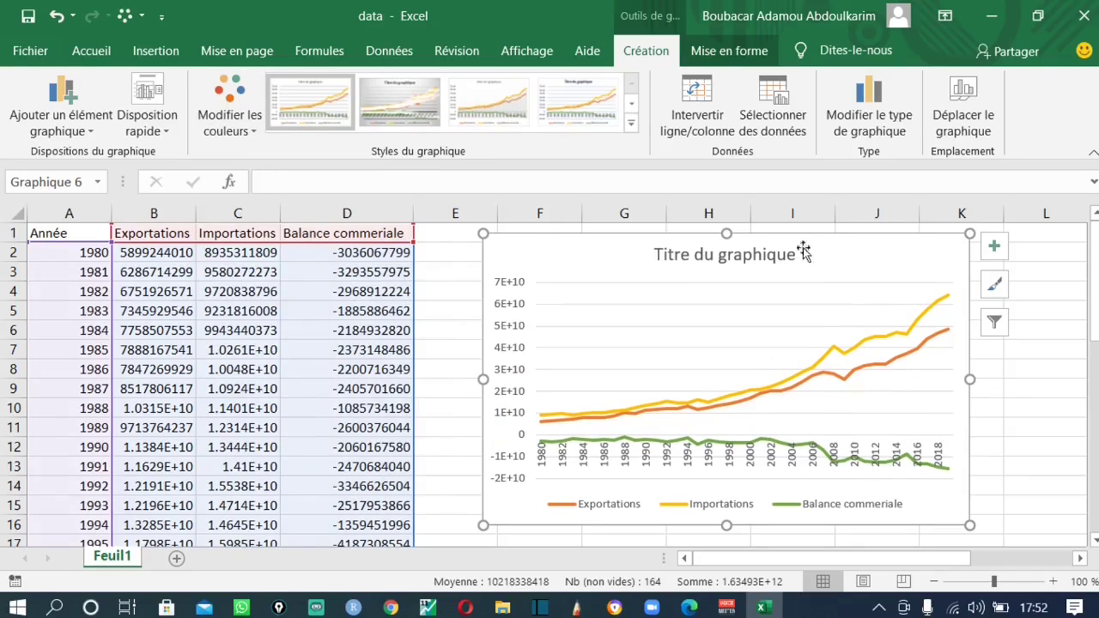
# Step: Change the chart type of the three-series chart to the recommended scatter plot (Nuages de points)
pyautogui.click(238, 96)
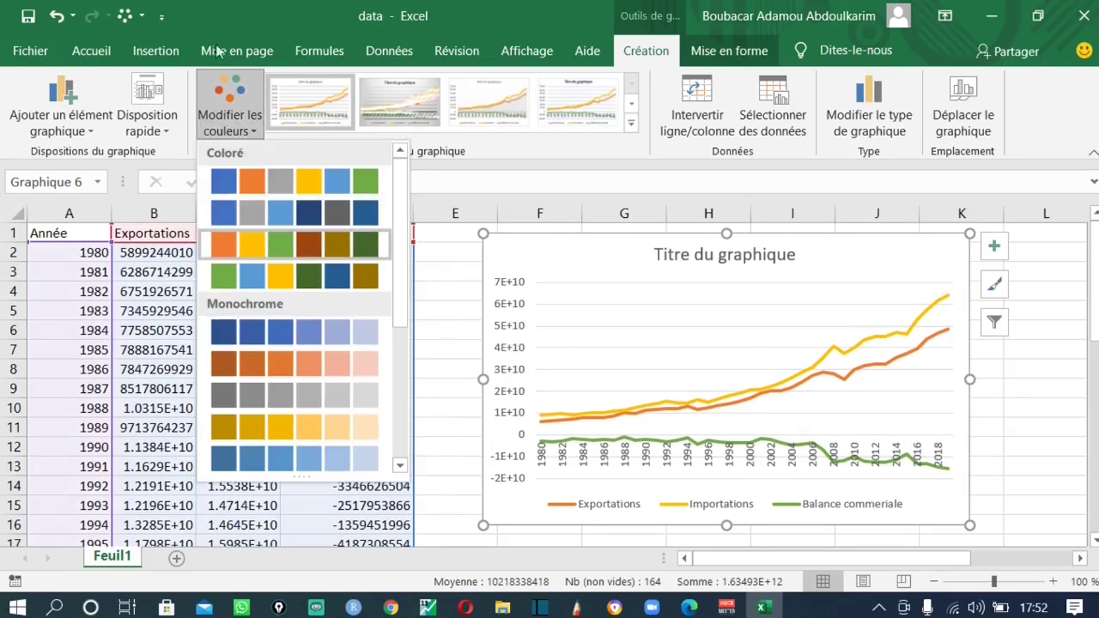
pyautogui.click(155, 50)
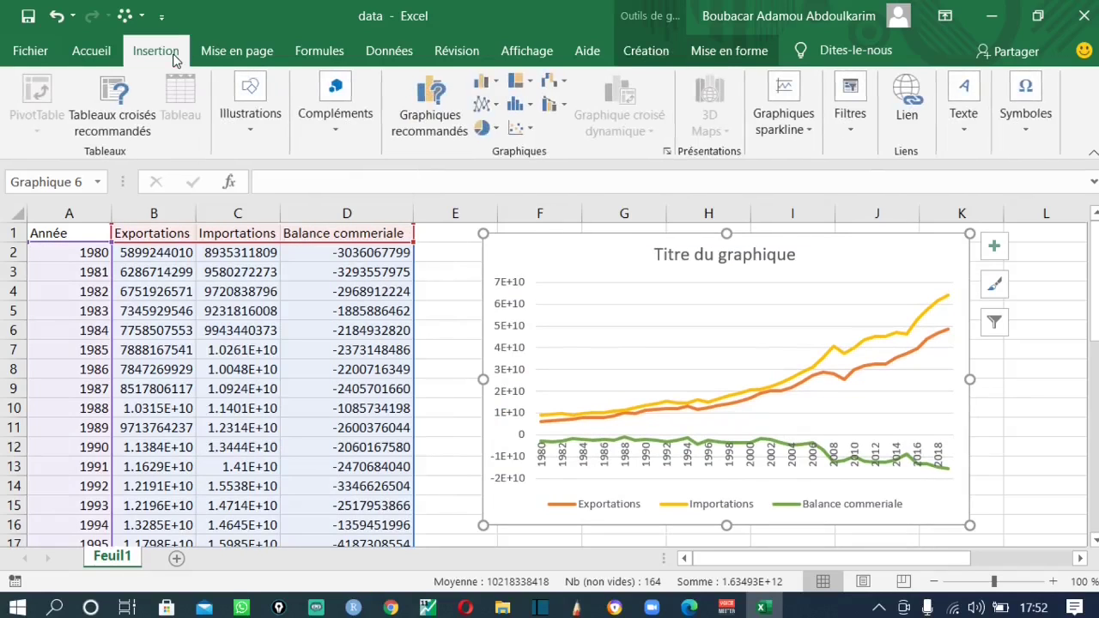
pyautogui.click(447, 102)
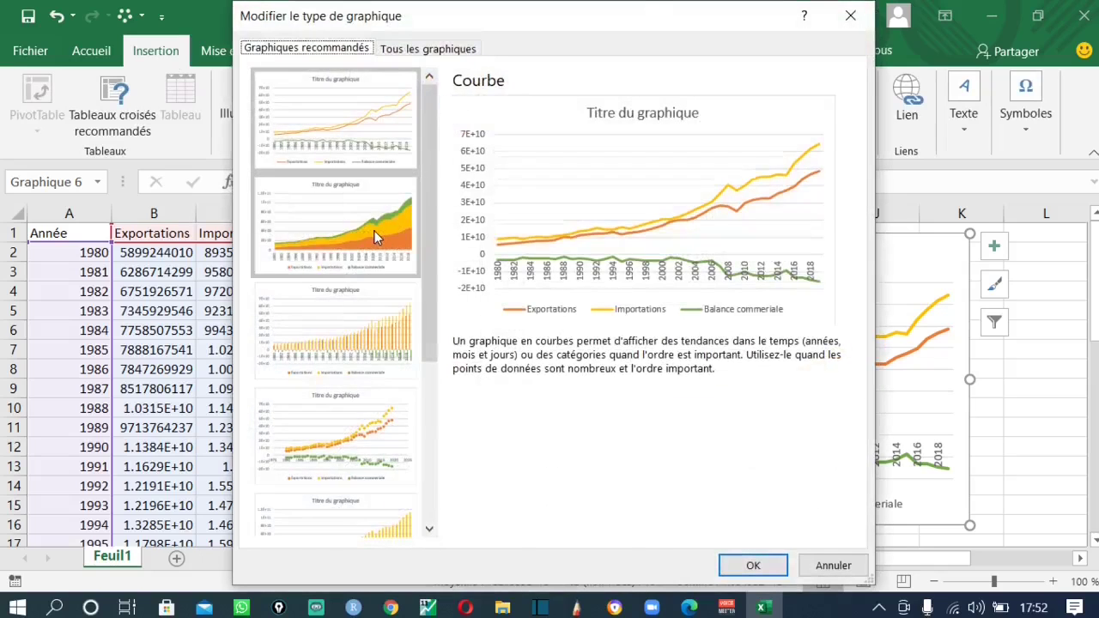
pyautogui.click(373, 232)
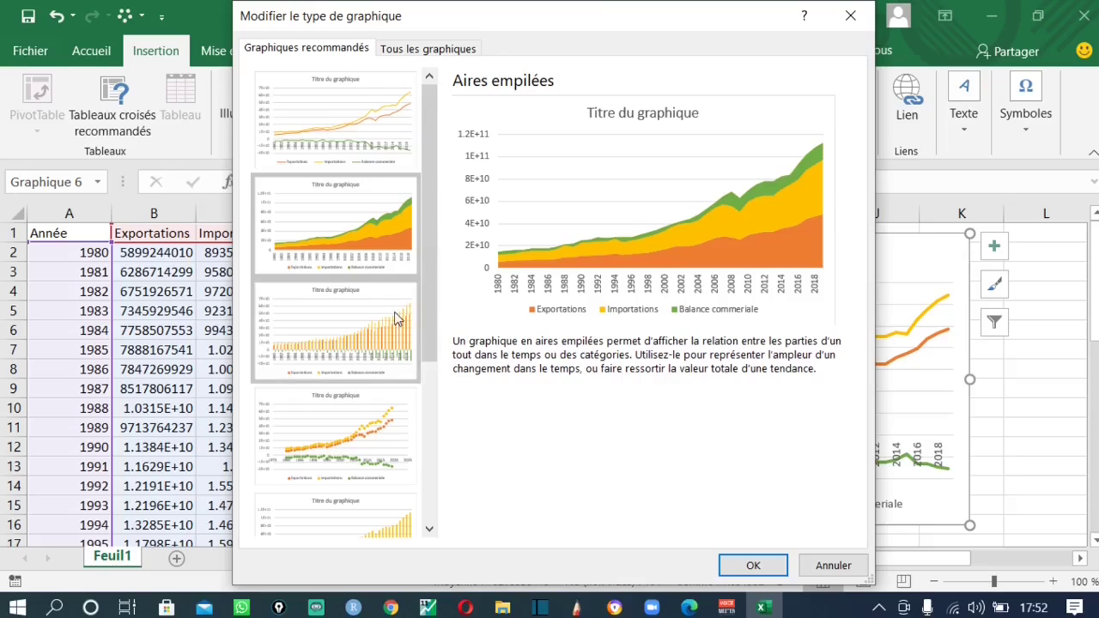
pyautogui.click(348, 485)
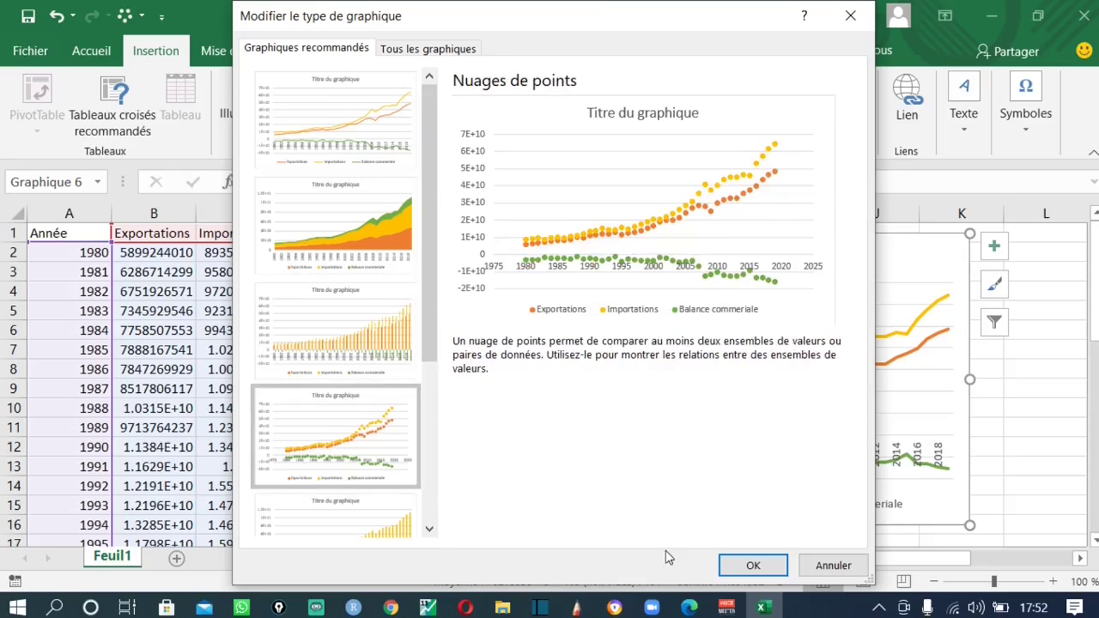
pyautogui.click(733, 567)
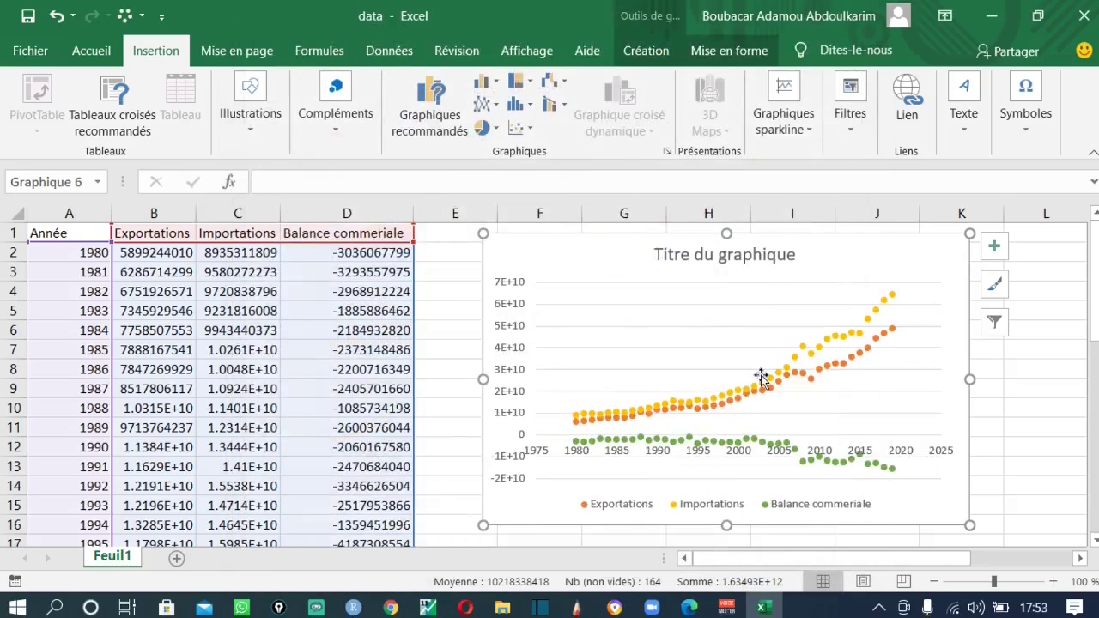